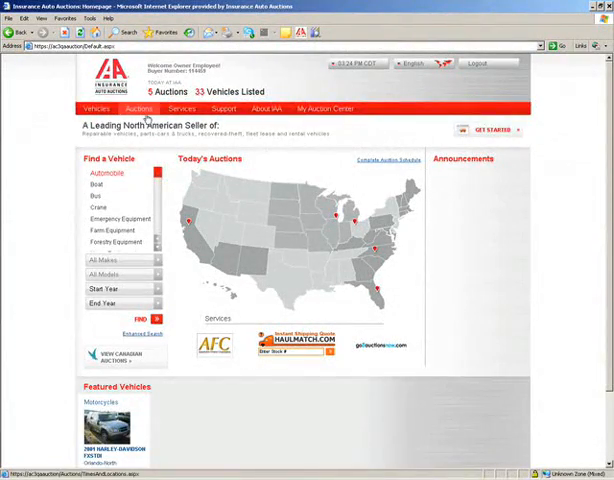
- Bring up the schedule of upcoming auctions from the top navigation
{"action": "left_click", "coordinate": [141, 110]}
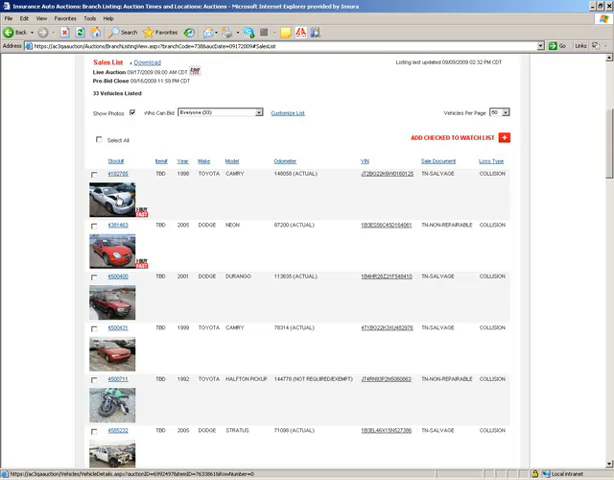
- Buy the 1998 Toyota Camry (stock 4182785) through I-Buy Fast for $1,500 and confirm
{"action": "left_click", "coordinate": [103, 201]}
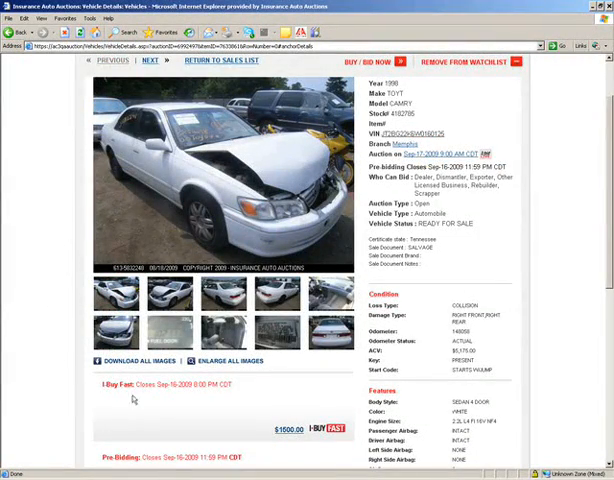
{"action": "left_click", "coordinate": [298, 432]}
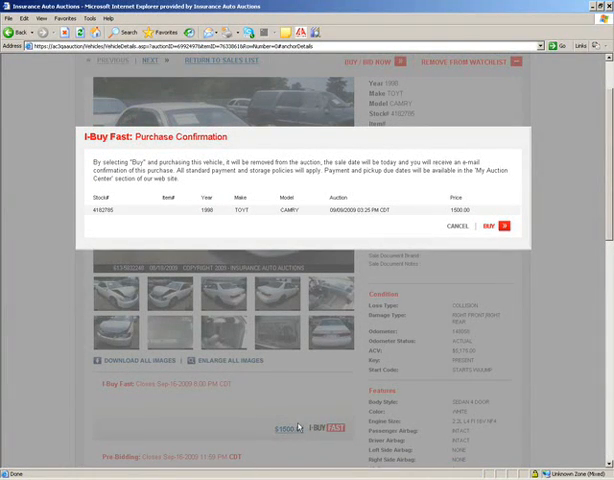
{"action": "left_click", "coordinate": [504, 227]}
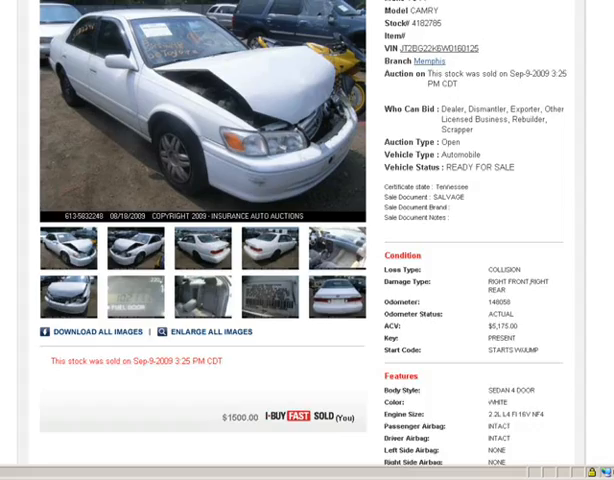
{"action": "scroll", "coordinate": [353, 35], "scroll_direction": "up", "scroll_amount": 3}
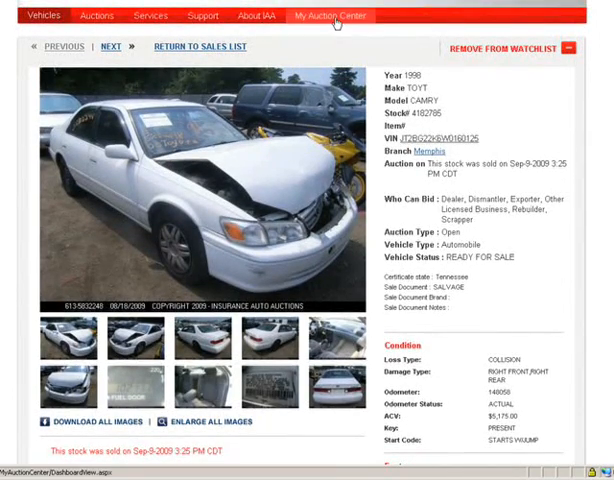
- Go to the My Auction Center dashboard to review watch list, pre-bids and won vehicles
{"action": "left_click", "coordinate": [336, 23]}
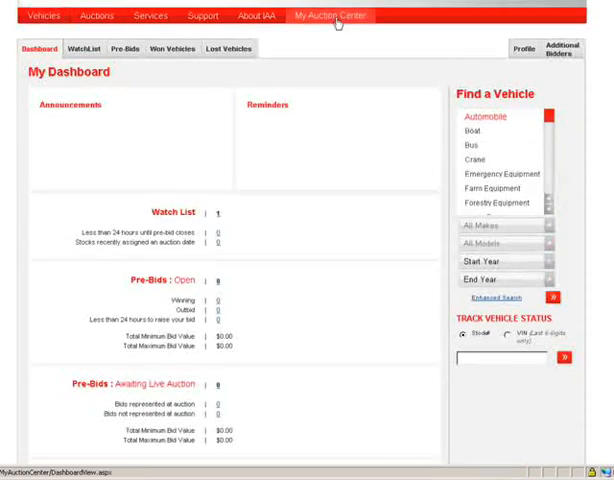
{"action": "scroll", "coordinate": [235, 280], "scroll_direction": "down", "scroll_amount": 2}
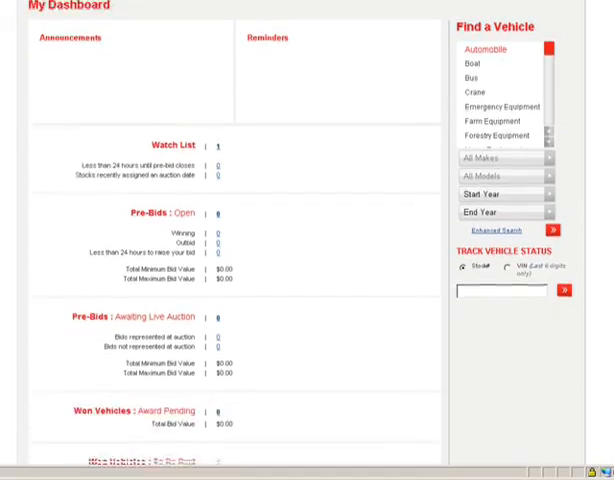
{"action": "scroll", "coordinate": [235, 280], "scroll_direction": "down", "scroll_amount": 2}
{"action": "scroll", "coordinate": [235, 280], "scroll_direction": "down", "scroll_amount": 2}
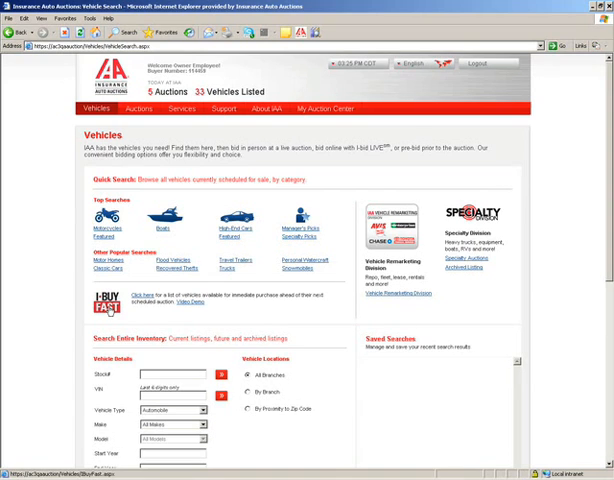
- From the I-Buy Fast listing, buy the 2005 Dodge Neon for $500 and confirm
{"action": "left_click", "coordinate": [108, 311]}
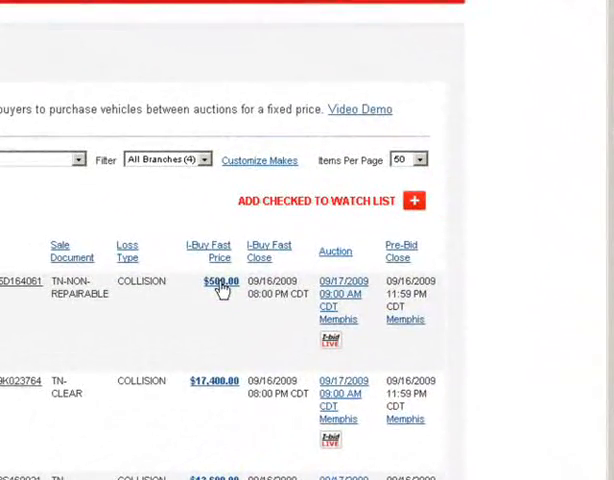
{"action": "left_click", "coordinate": [221, 284]}
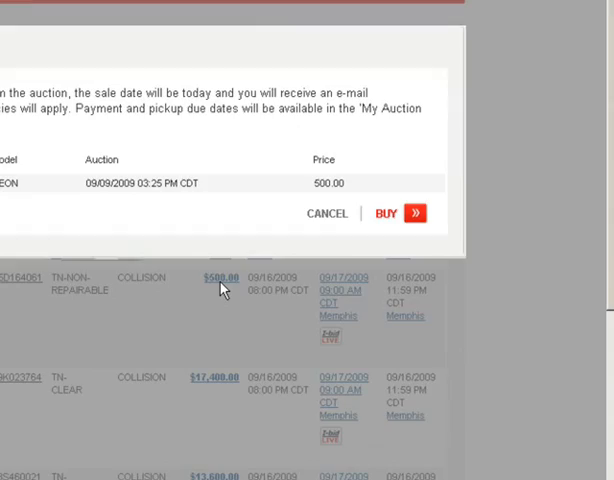
{"action": "left_click", "coordinate": [416, 218]}
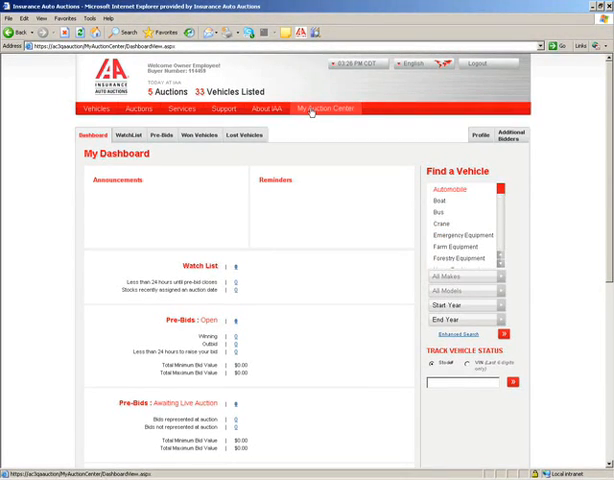
- Expand additional bidder John Smith's details and tick the I-Buy Fast permission
{"action": "left_click", "coordinate": [510, 143]}
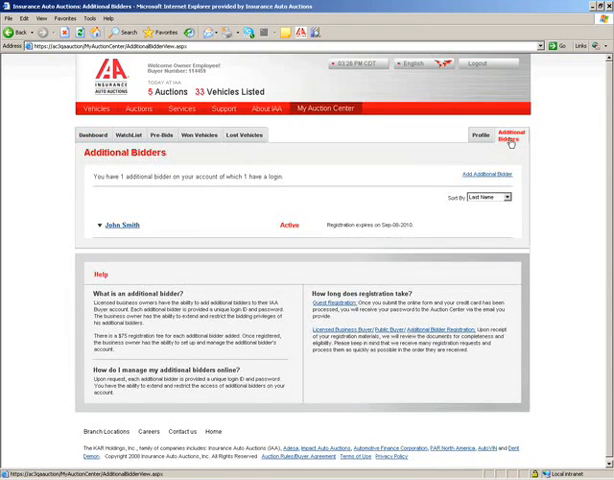
{"action": "left_click", "coordinate": [135, 228]}
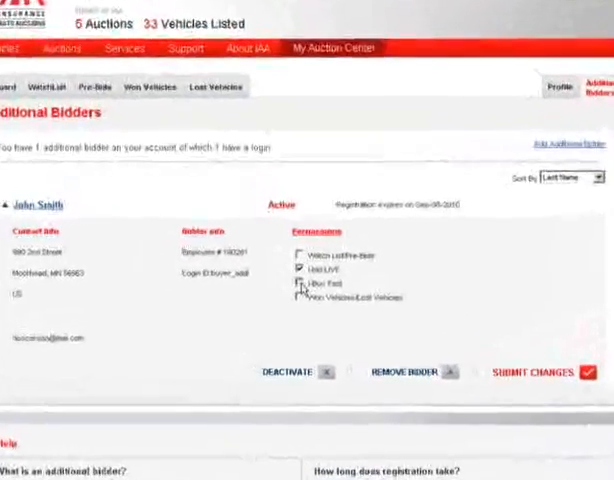
{"action": "left_click", "coordinate": [302, 270]}
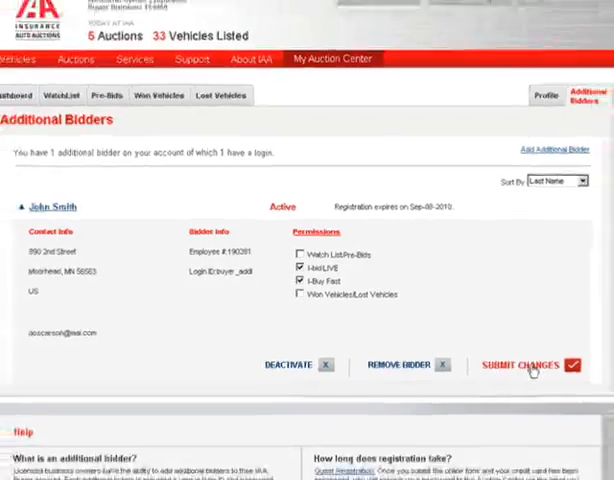